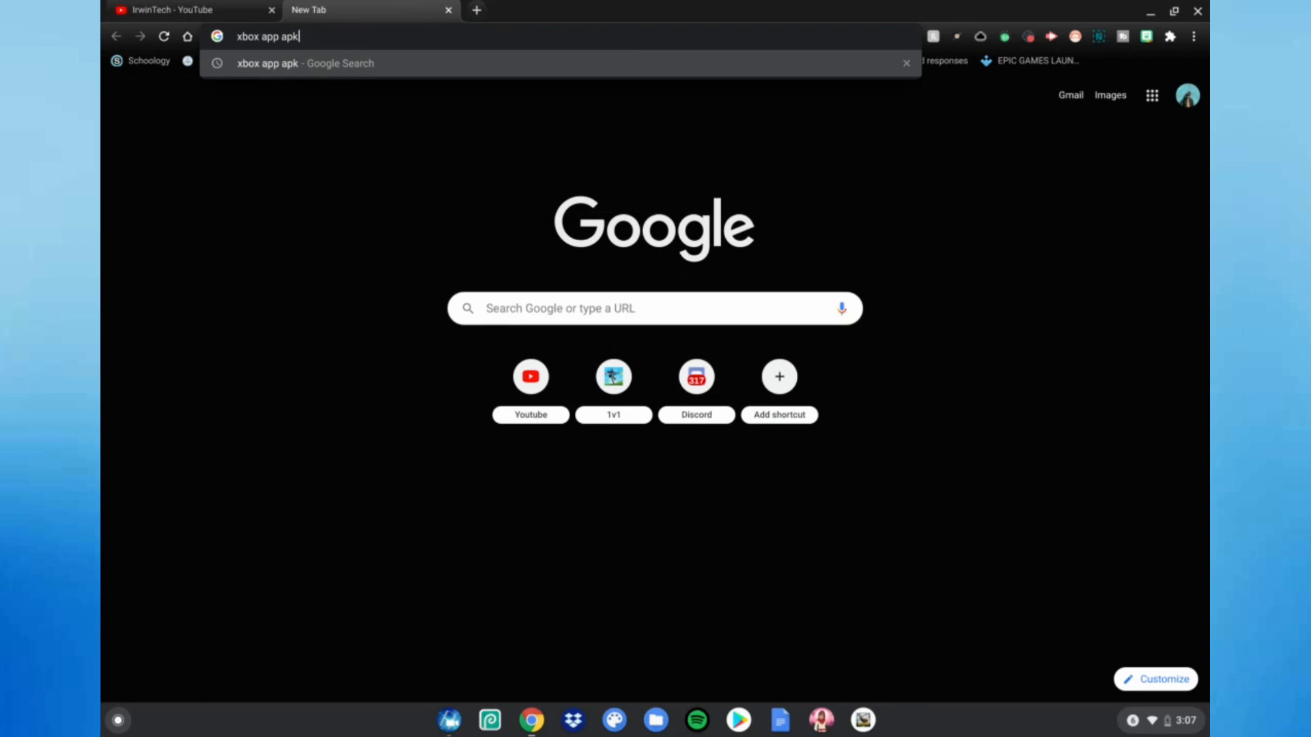
- Run a Google search for 'xbox app apk'
key("Return")
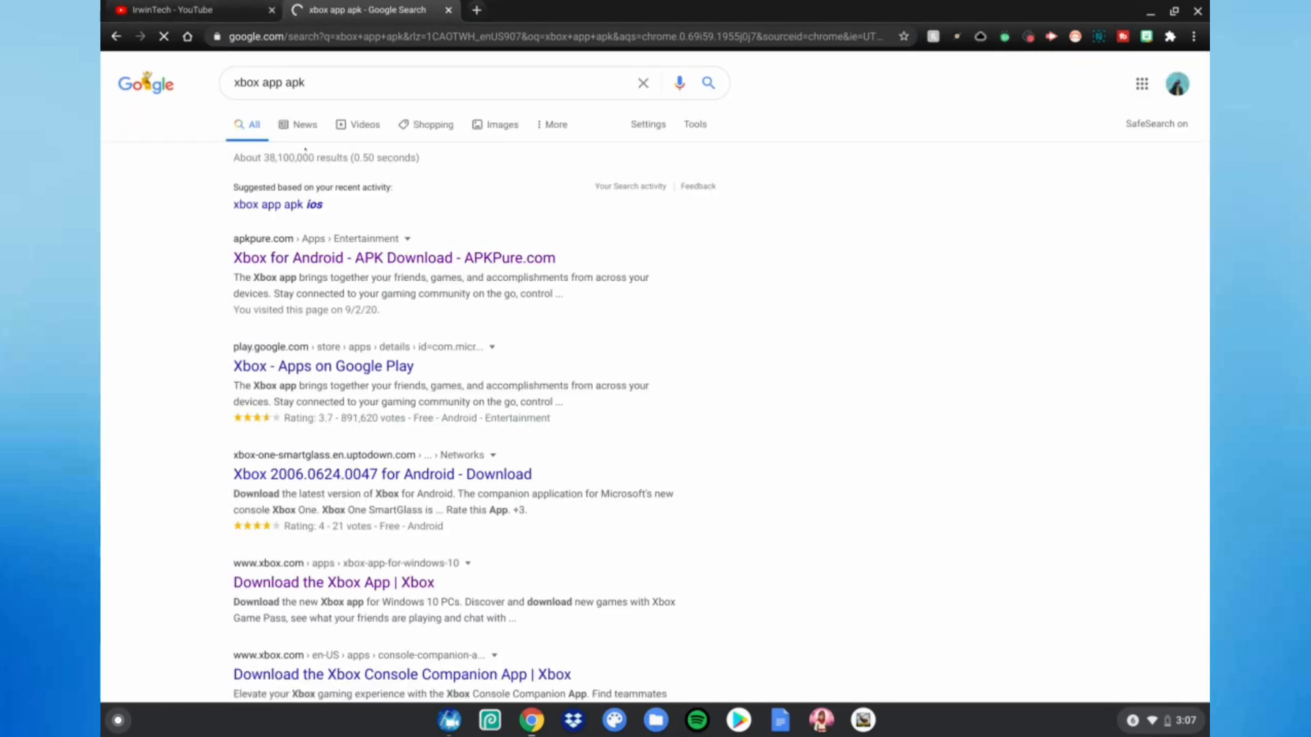
scroll(305, 152, "down", 1)
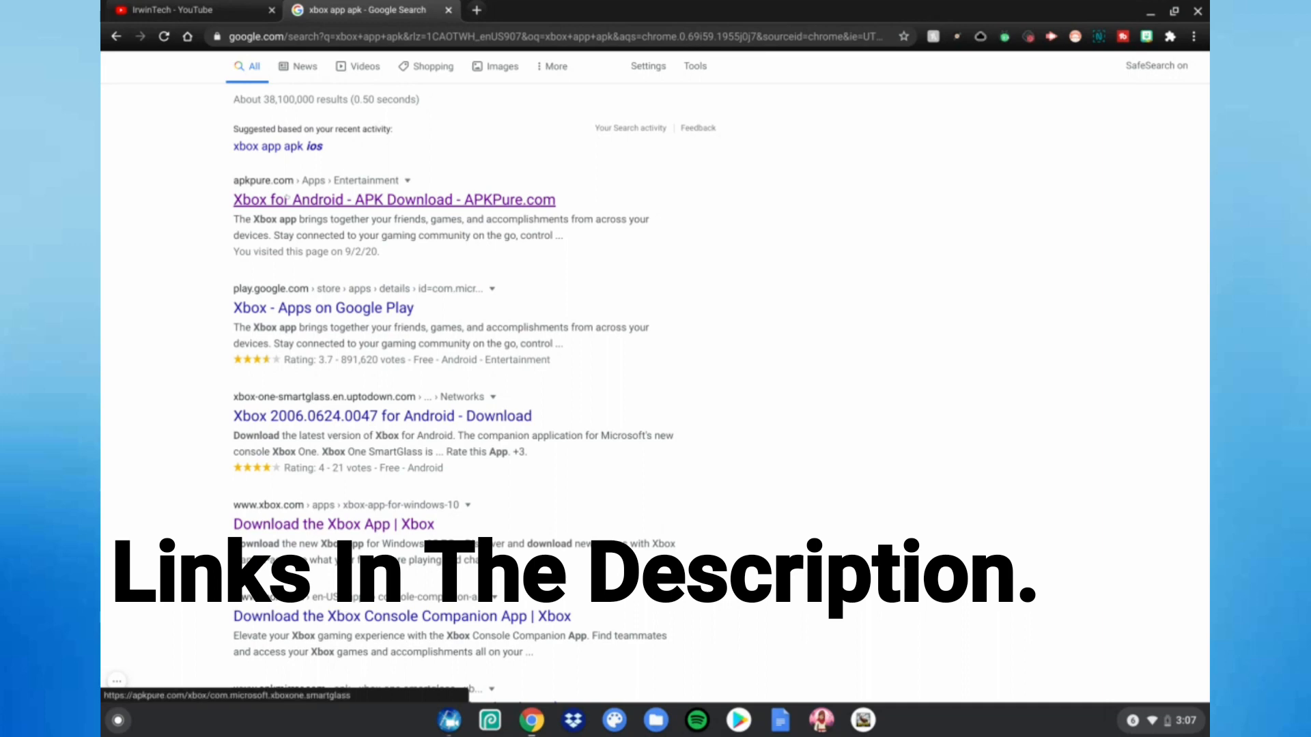
- Start the 58.2 MB Xbox APK download from the APKPure result
left_click(287, 198)
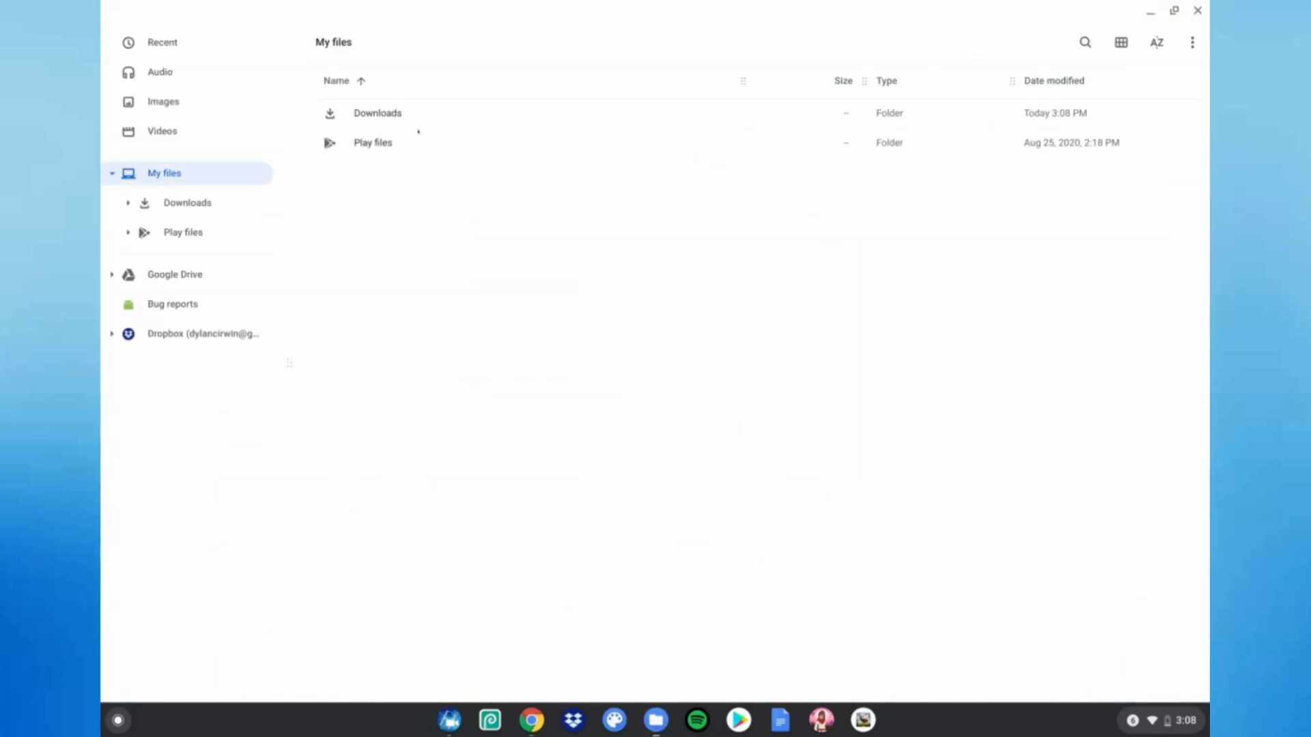
- Filter the Downloads folder to files matching 'xbox'
double_click(413, 121)
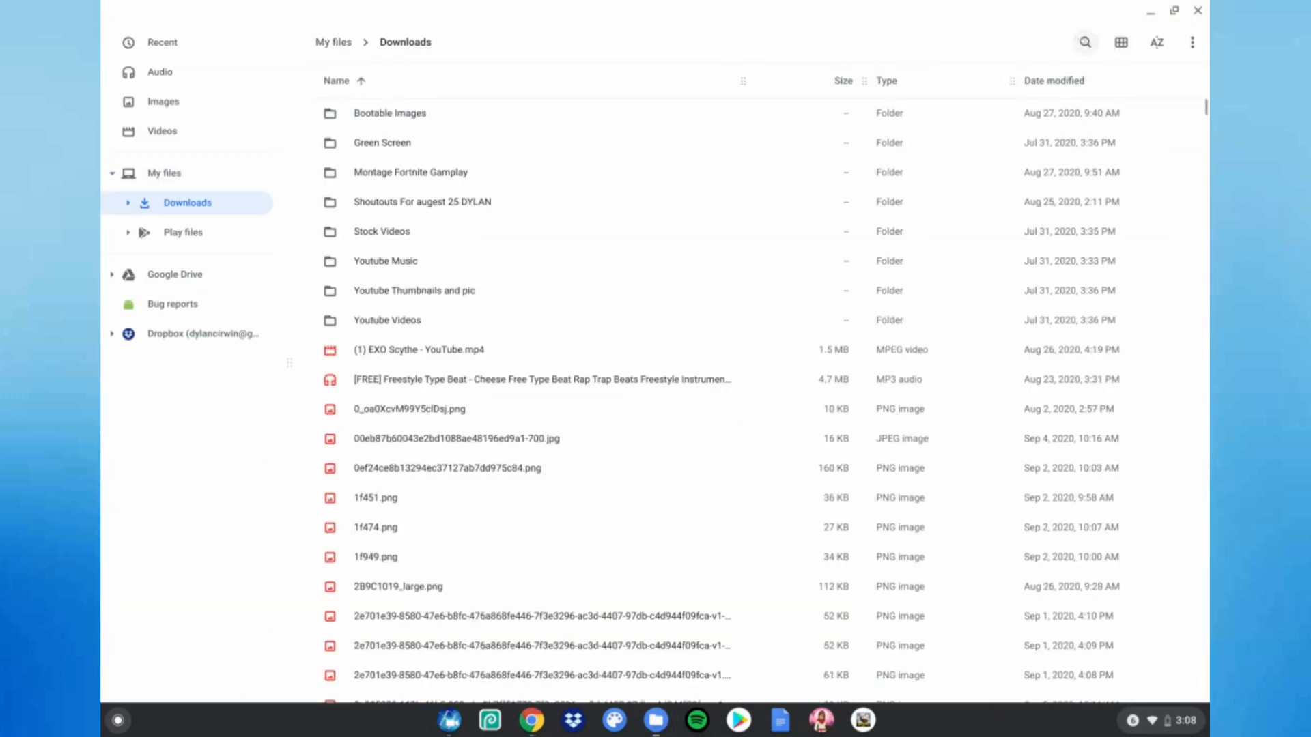
left_click(1069, 43)
type("xbox")
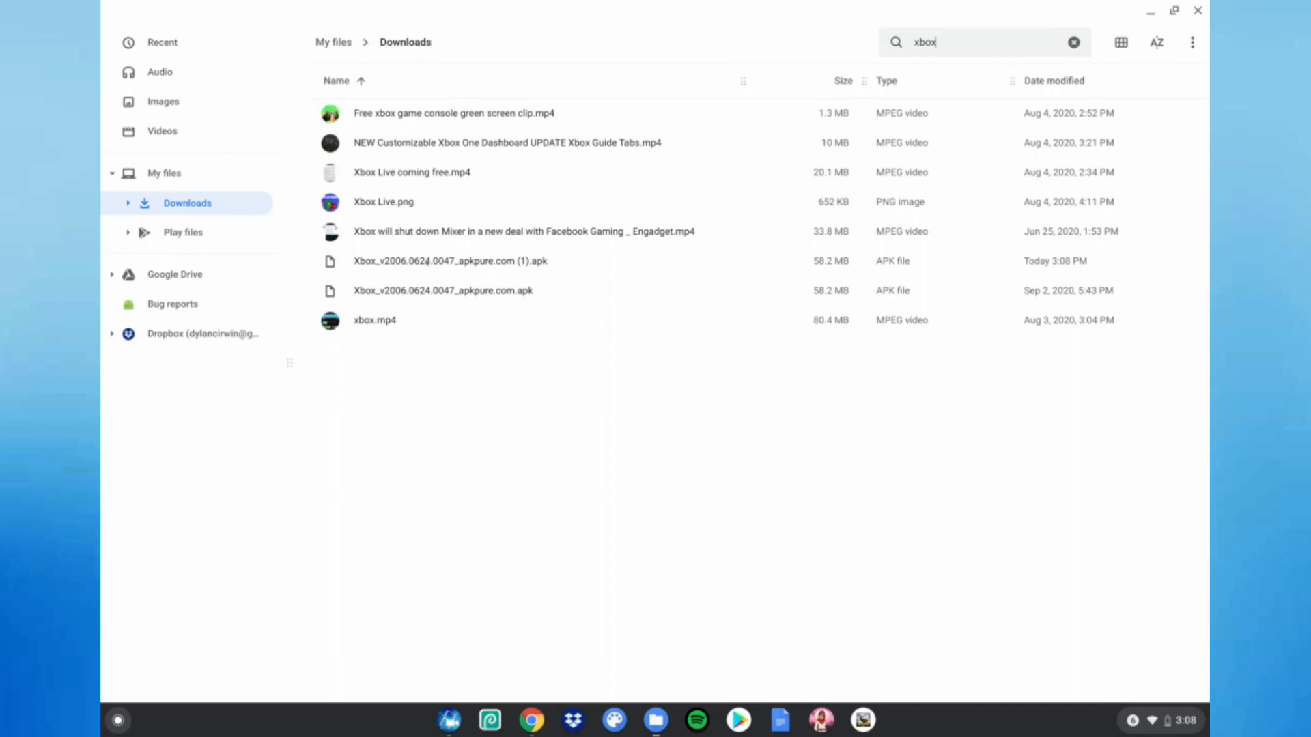
- Install the Xbox (1).apk, accepting the unknown-apps warning
double_click(428, 262)
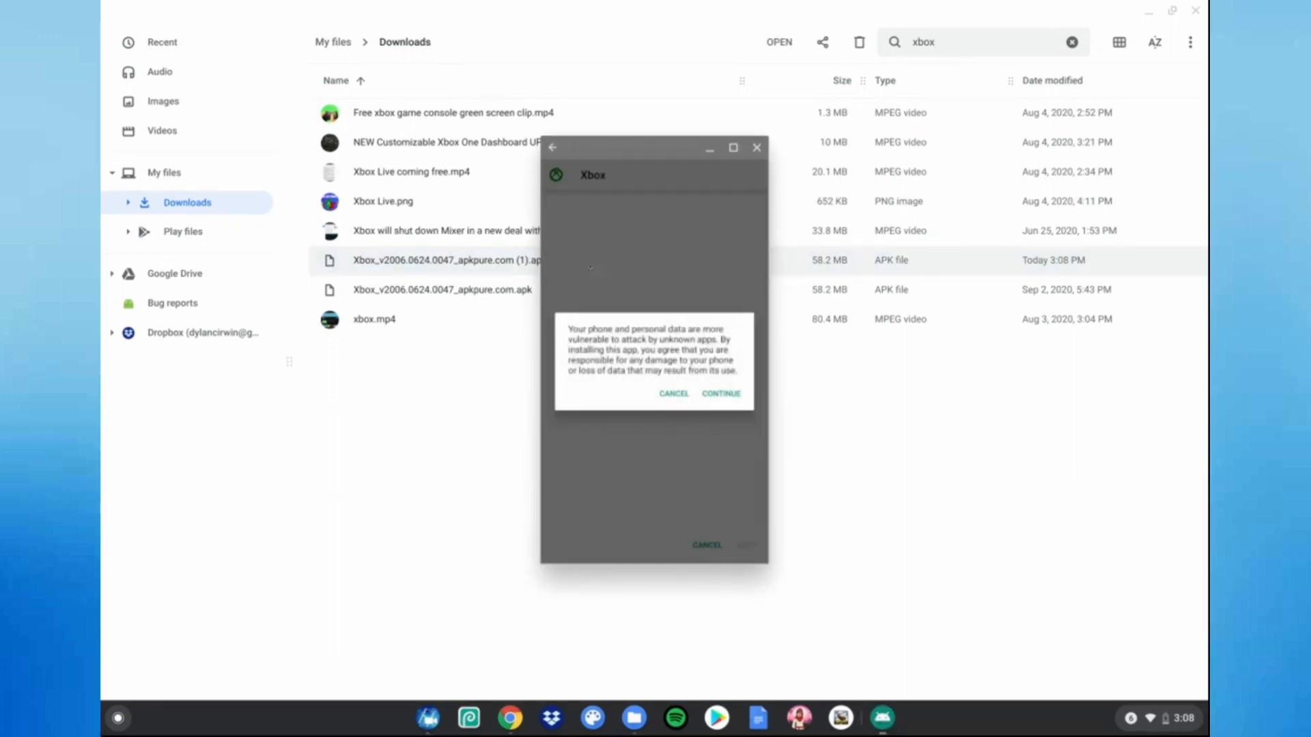
left_click(720, 395)
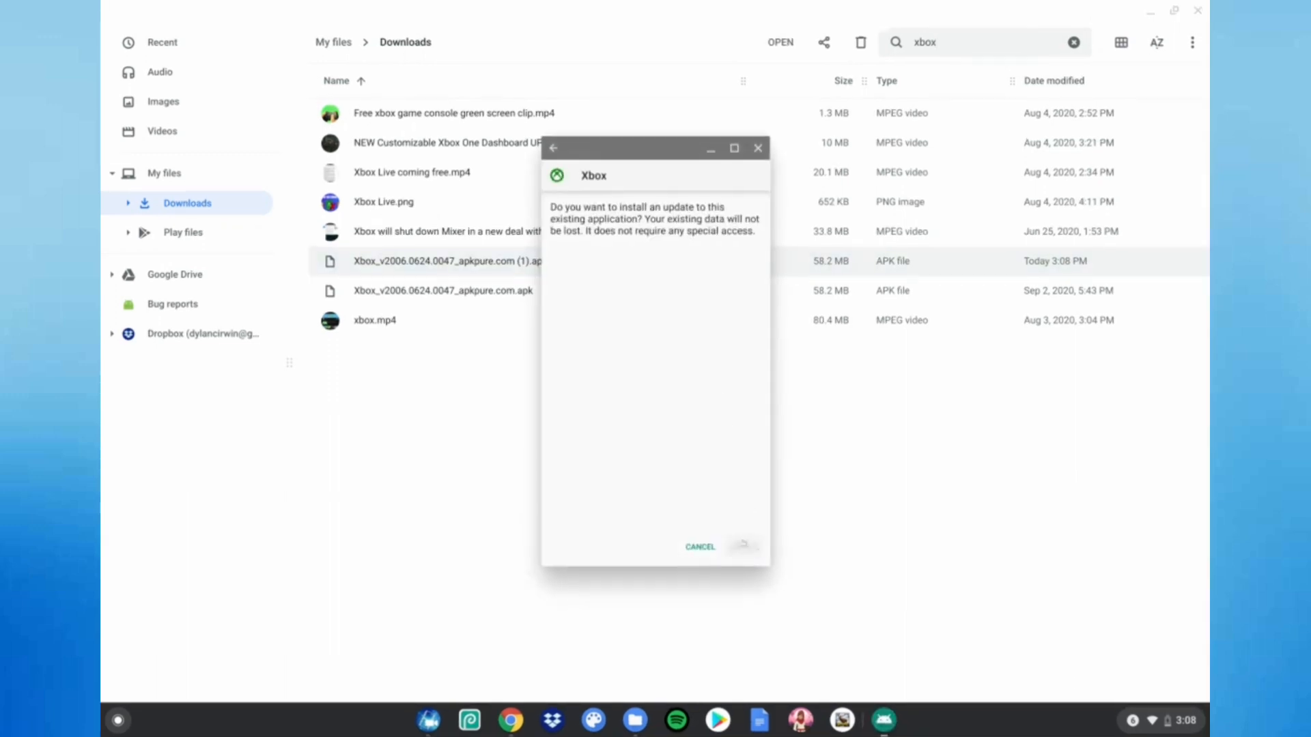
left_click(743, 545)
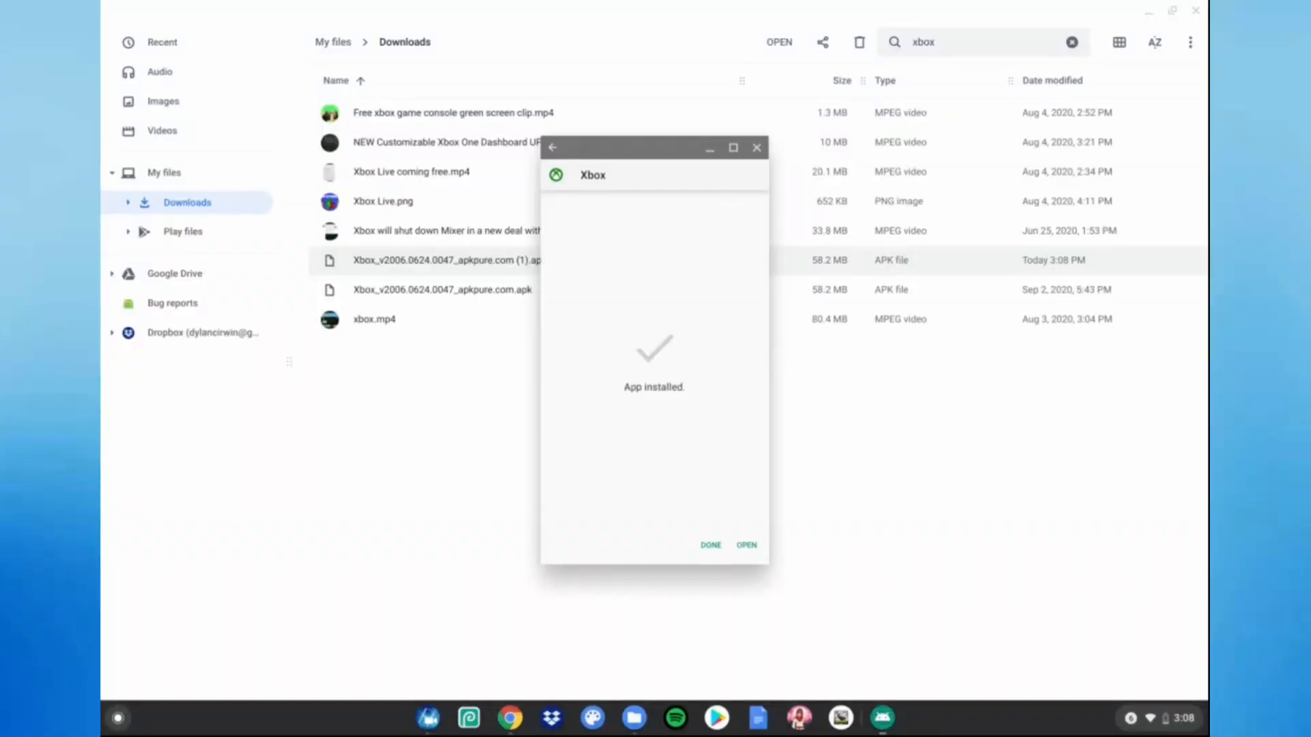
- Dismiss the finished installer and launch the Xbox app from the launcher grid
left_click(710, 545)
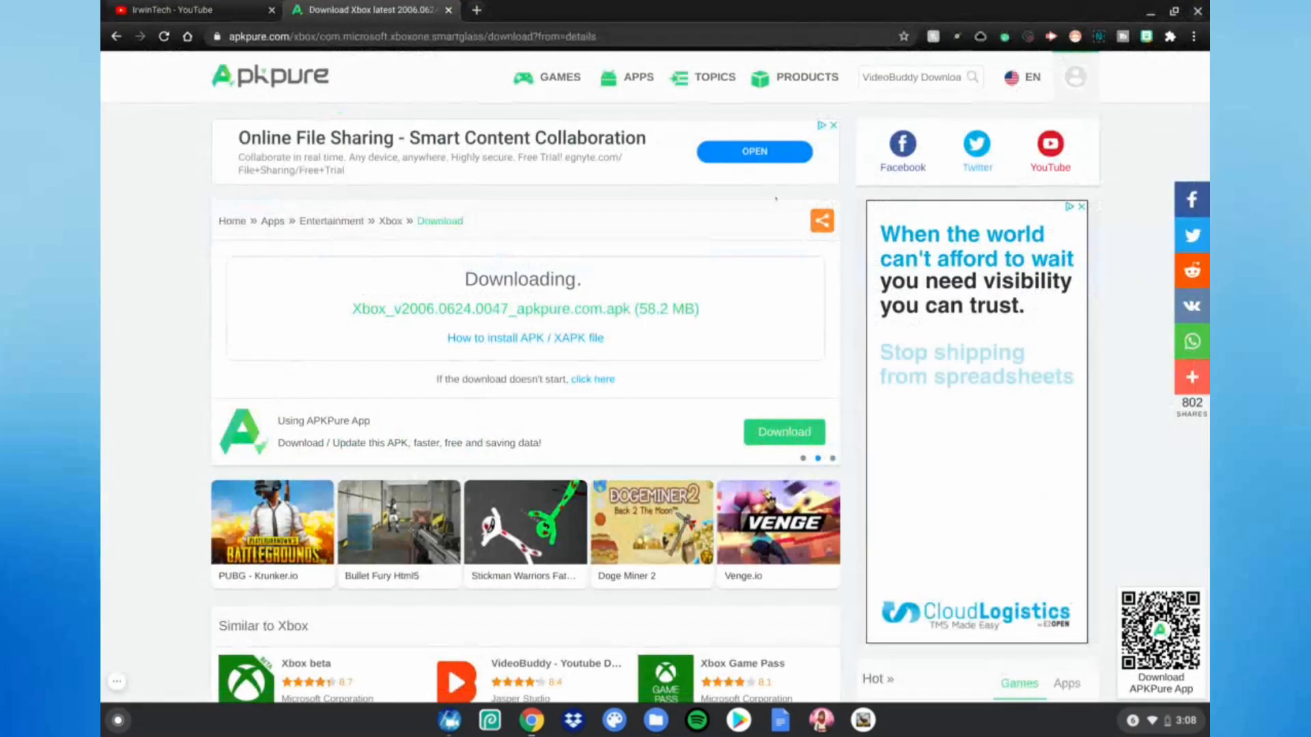
key("super")
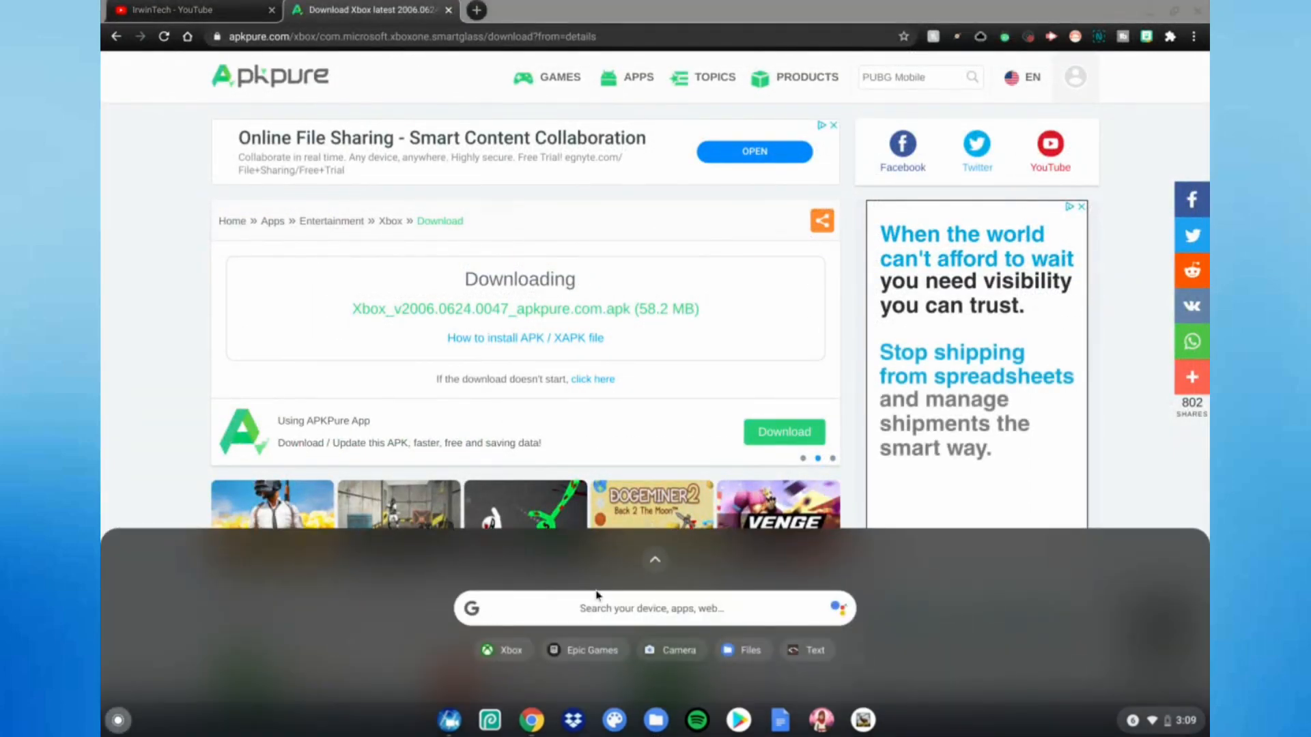
left_click(652, 562)
scroll(758, 276, "down", 3)
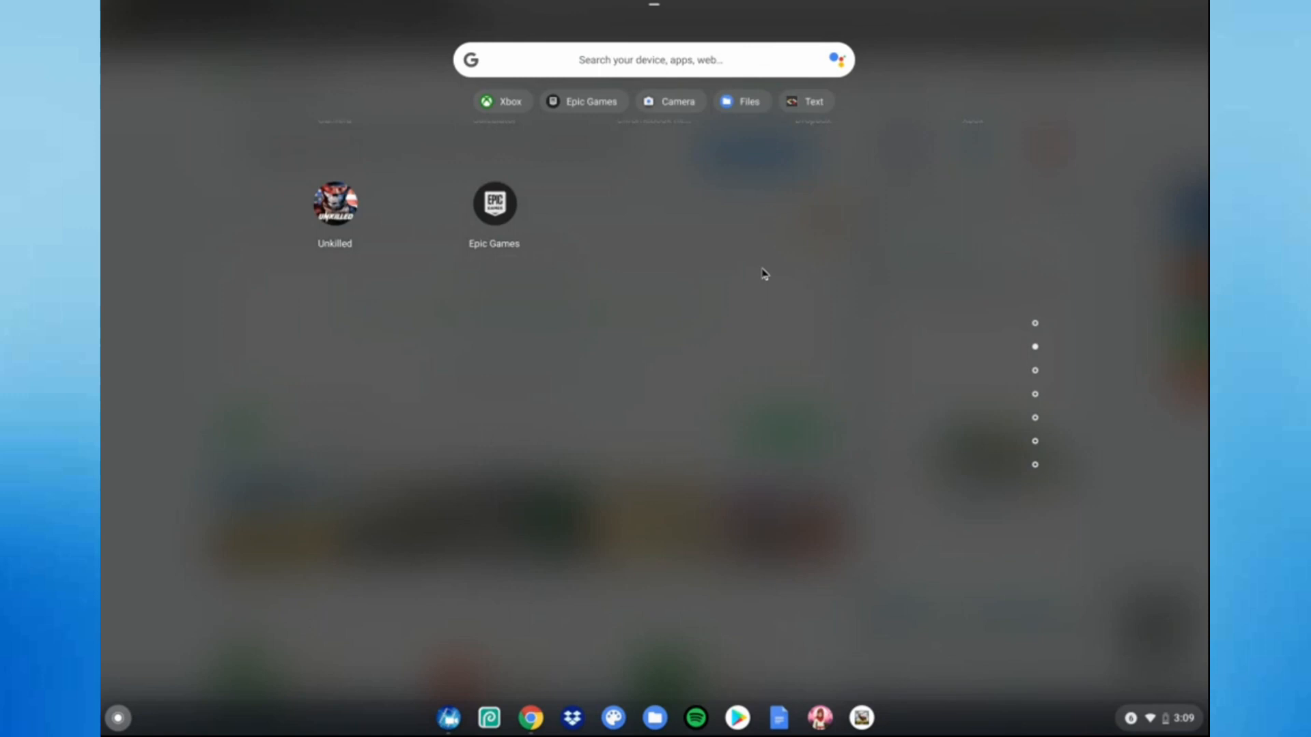
scroll(768, 277, "up", 3)
left_click(973, 605)
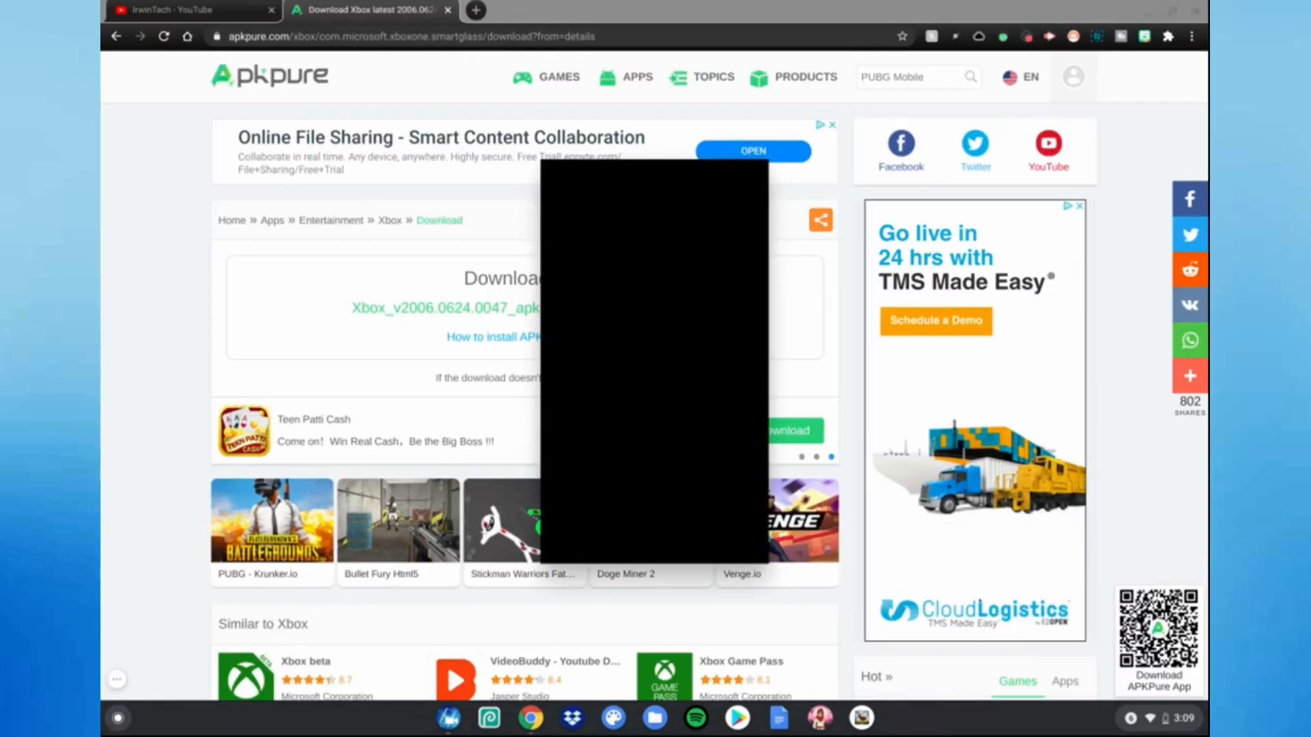